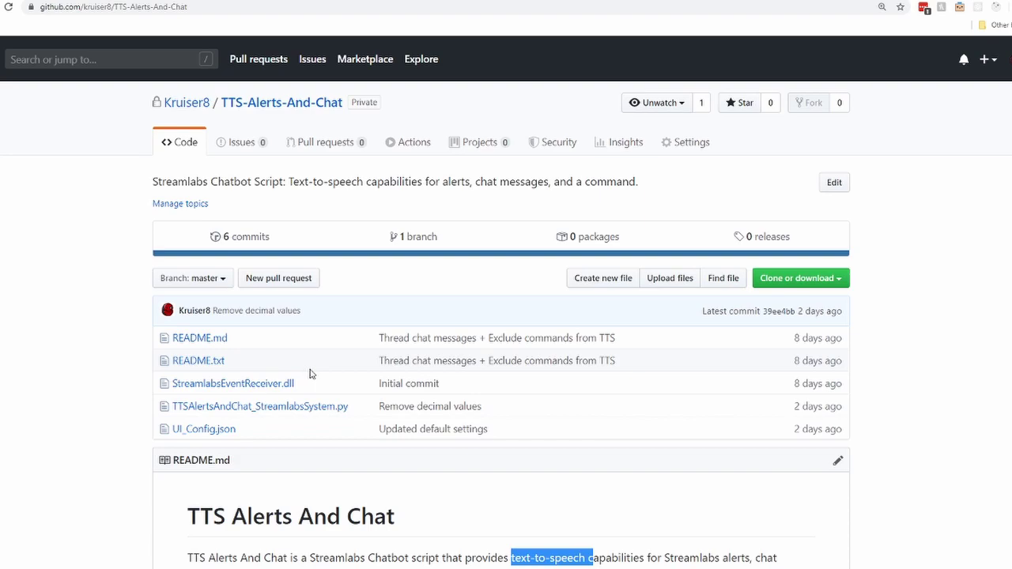
Highlight the README phrase about text-to-speech capabilities, then clear the highlight
scroll(474, 506, down, 3)
click(477, 445)
drag(475, 445, 645, 445)
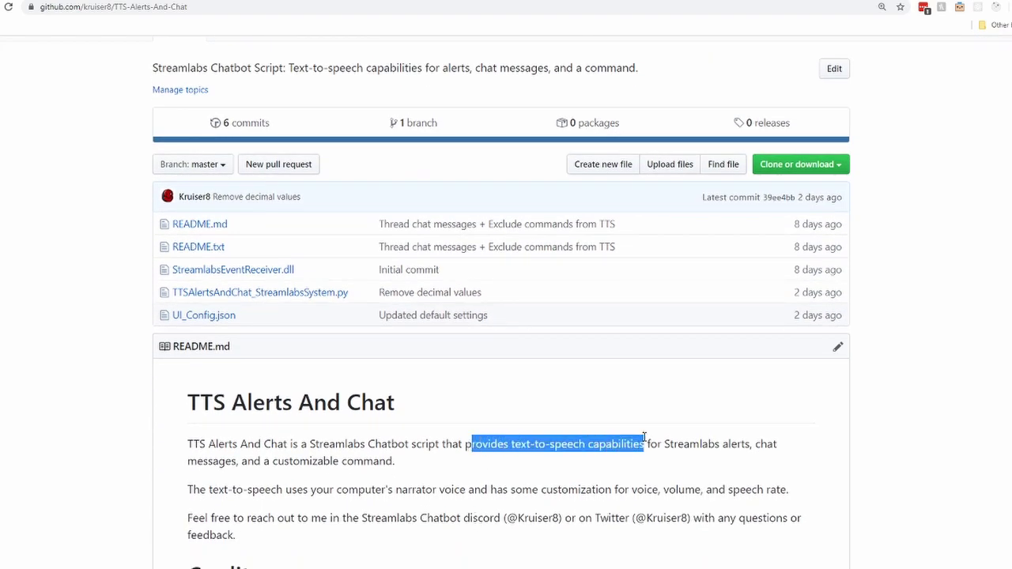
click(626, 475)
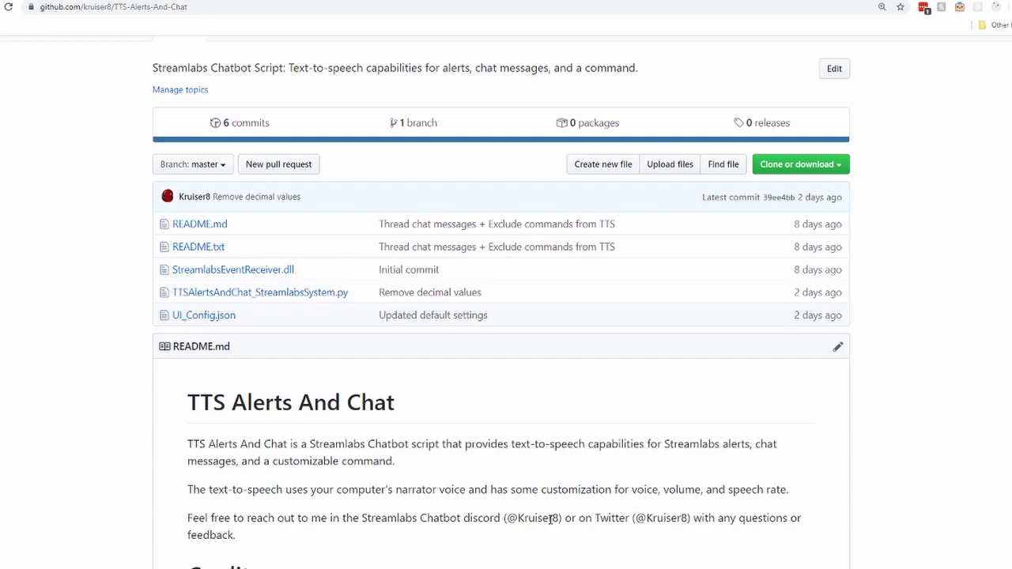
Scroll to the README's Usage section and highlight the steps for adding the Socket API token
scroll(531, 482, down, 3)
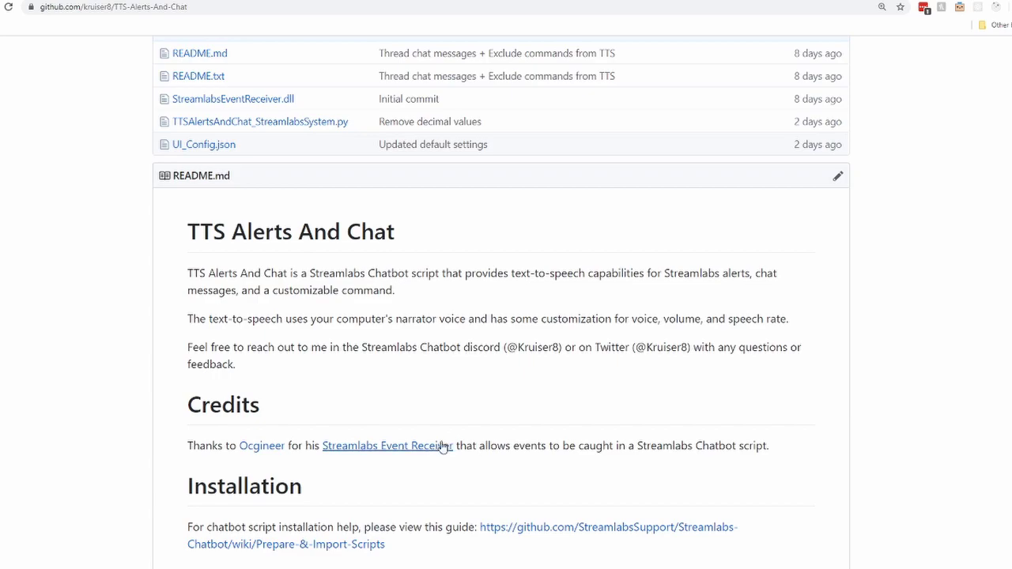
scroll(445, 450, down, 3)
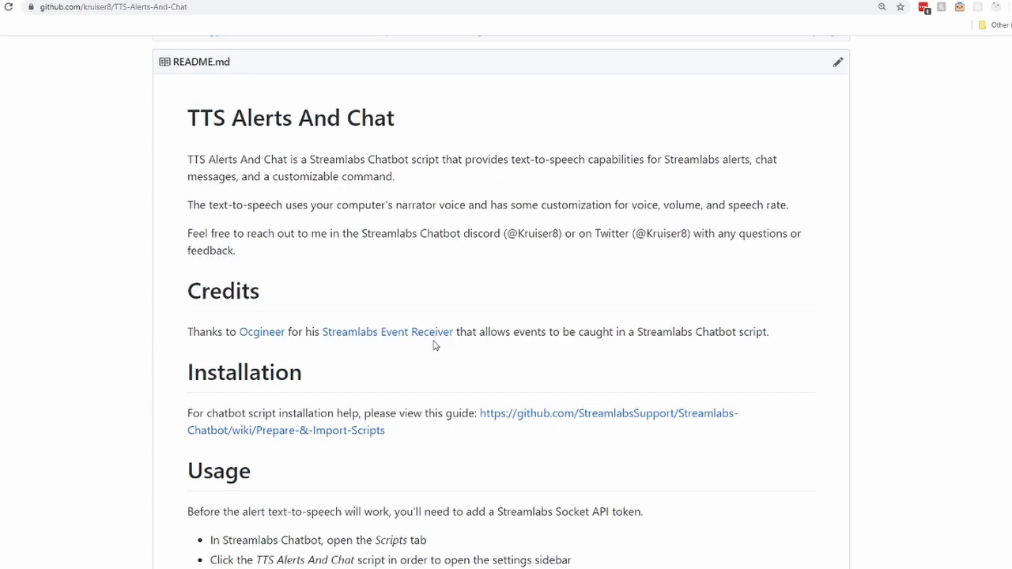
scroll(434, 346, down, 3)
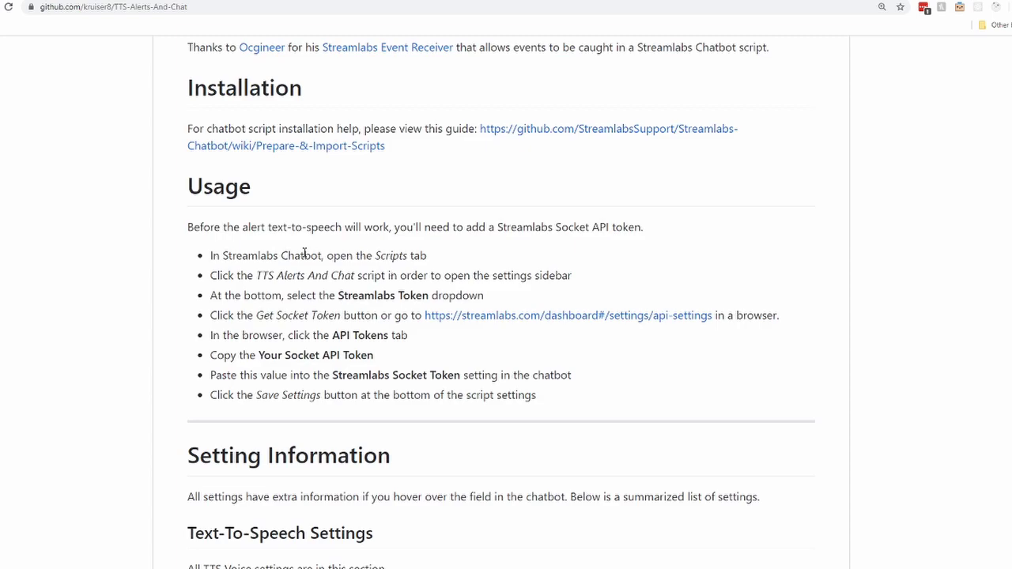
drag(193, 227, 532, 408)
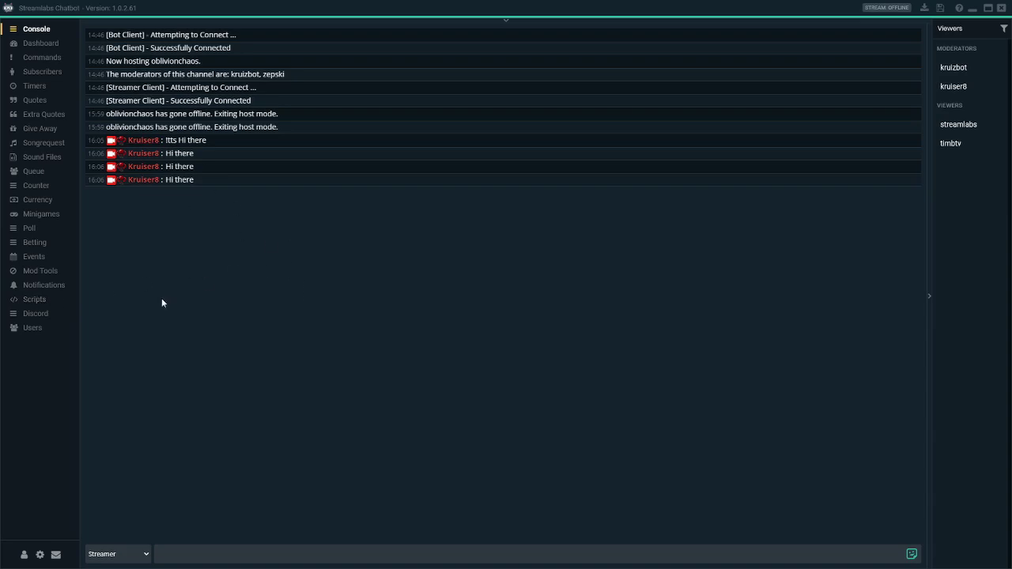
click(38, 301)
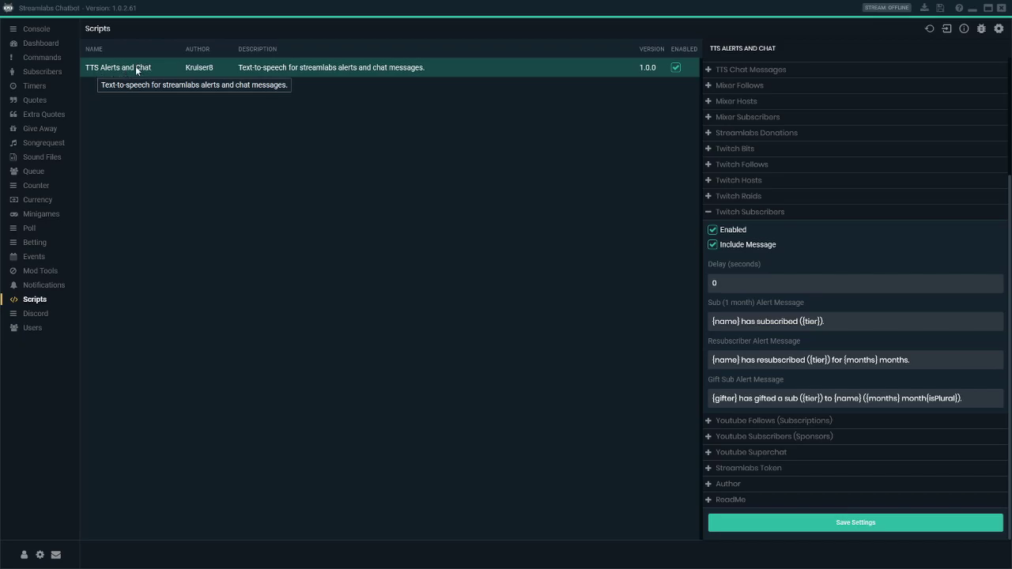
click(739, 212)
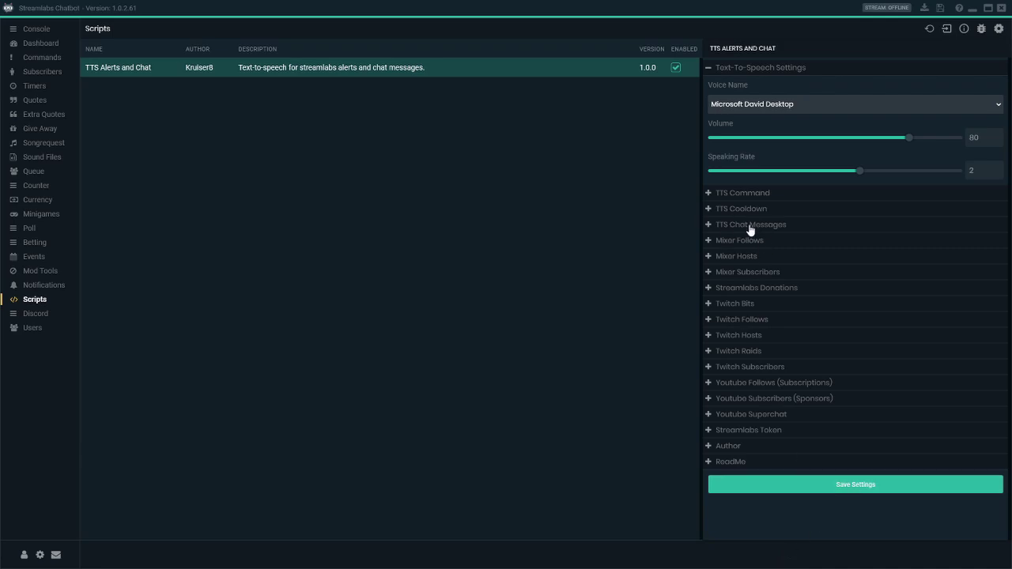
click(774, 226)
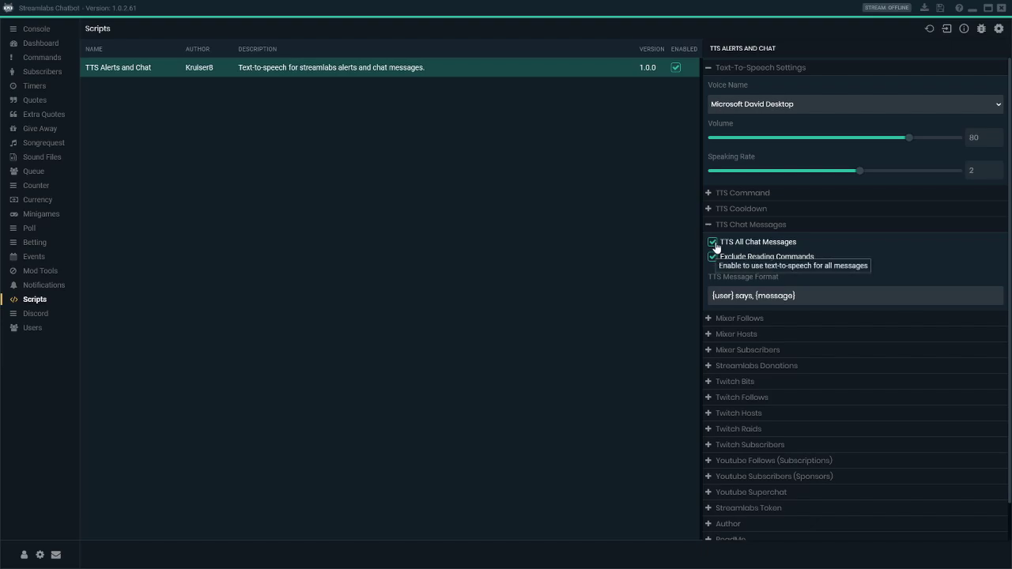
scroll(840, 251, down, 1)
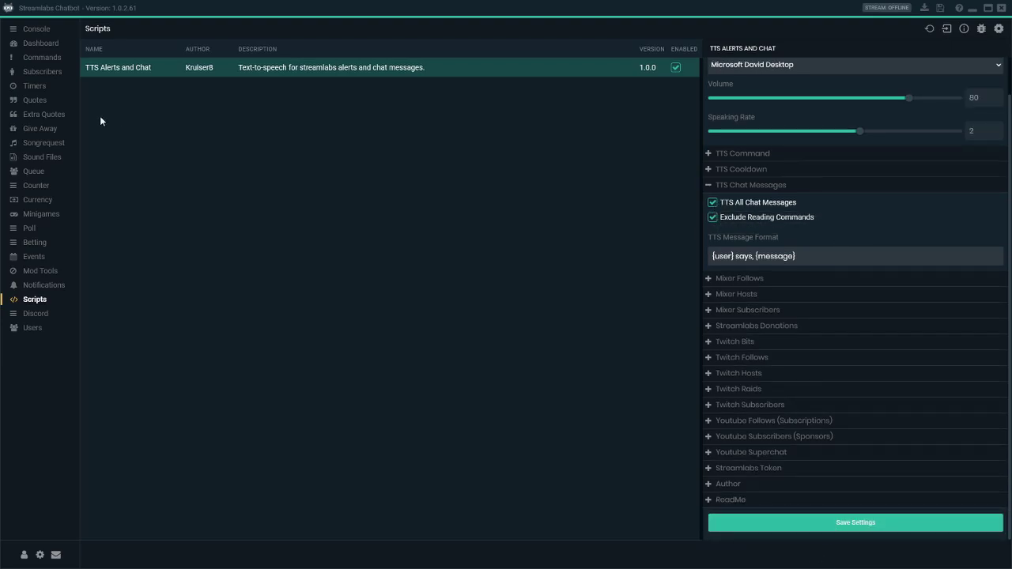
Send the 'Hi there' greeting to chat four times from the console, then reopen Scripts
click(36, 29)
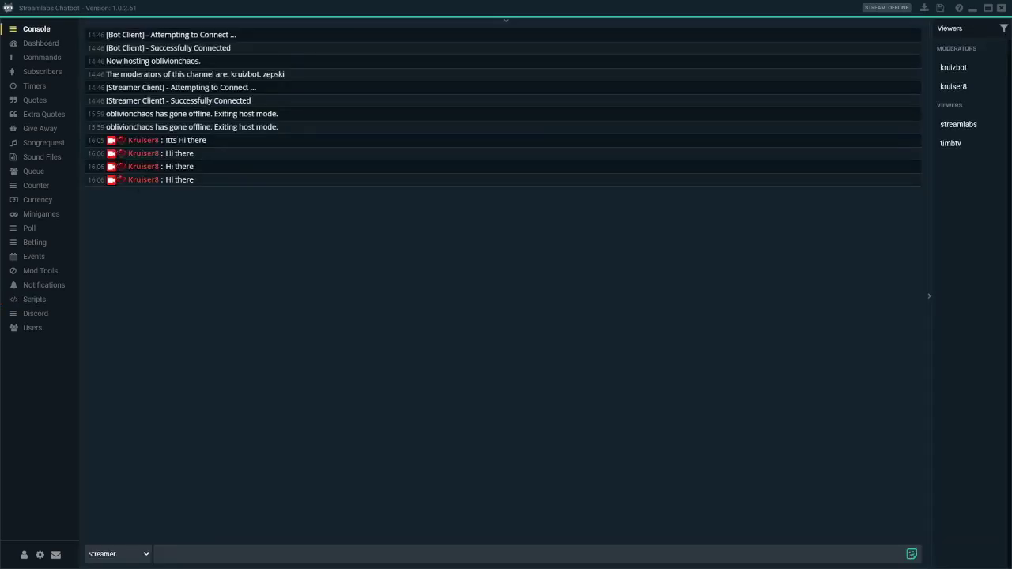
text(Hi there)
key(Return)
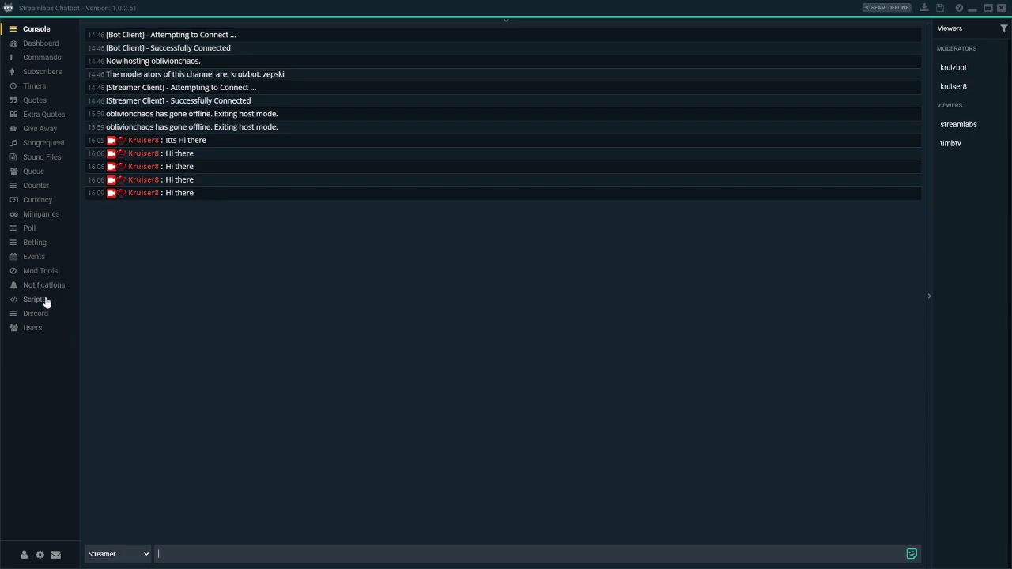
text(Hi there)
key(Return)
text(Hi there)
key(Return)
text(Hi there)
key(Return)
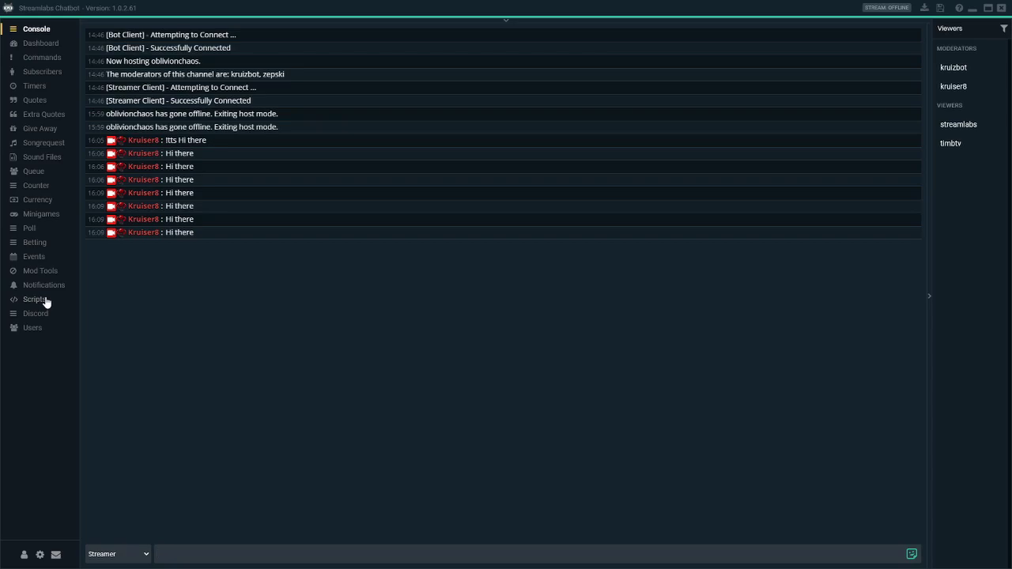
click(35, 300)
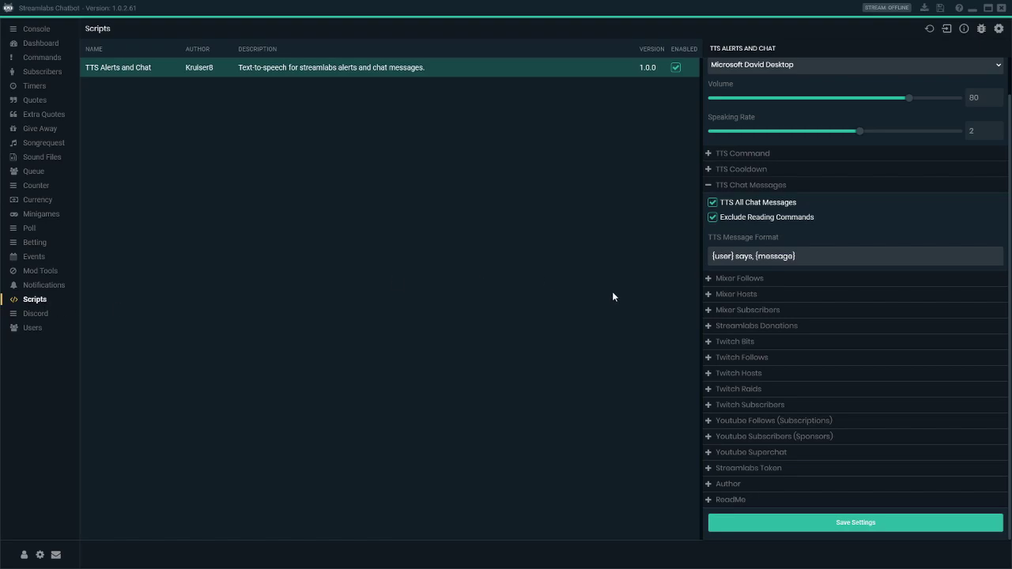
Turn off TTS All Chat Messages and review the !tts command name and message format
click(713, 203)
click(741, 186)
click(744, 194)
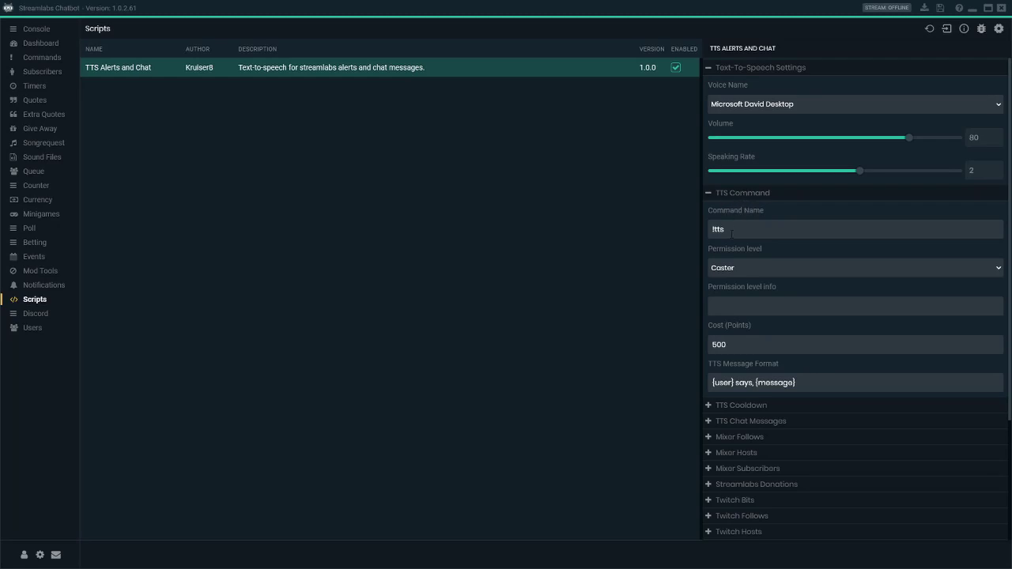
drag(731, 229, 695, 230)
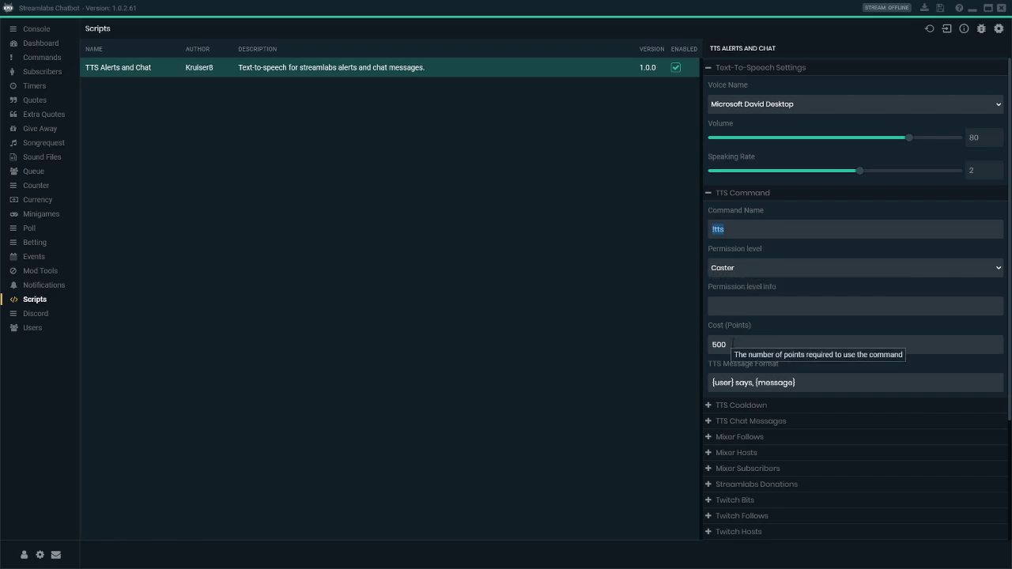
drag(791, 383, 663, 384)
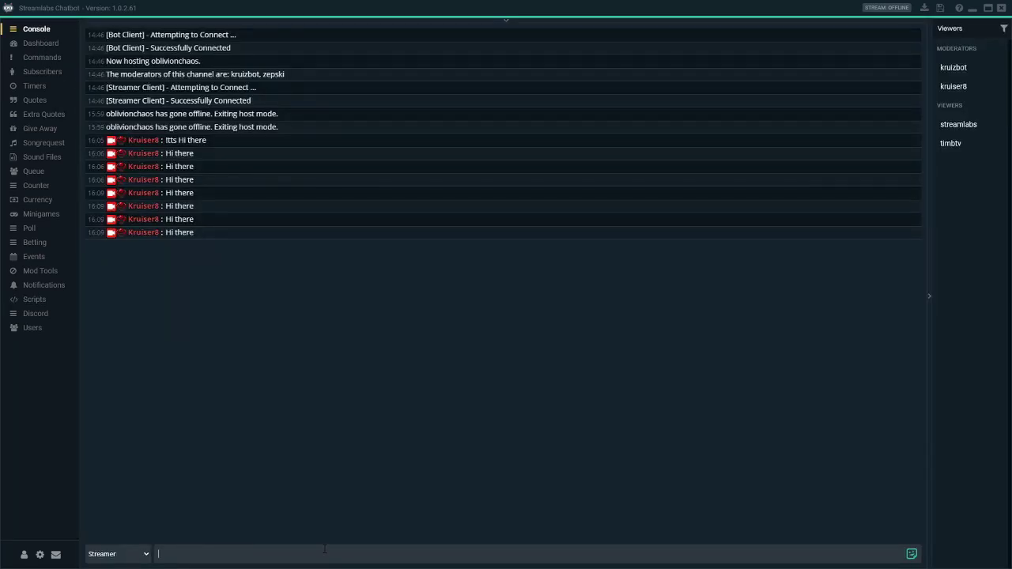
text(Hi there)
text(!tts)
key(Return)
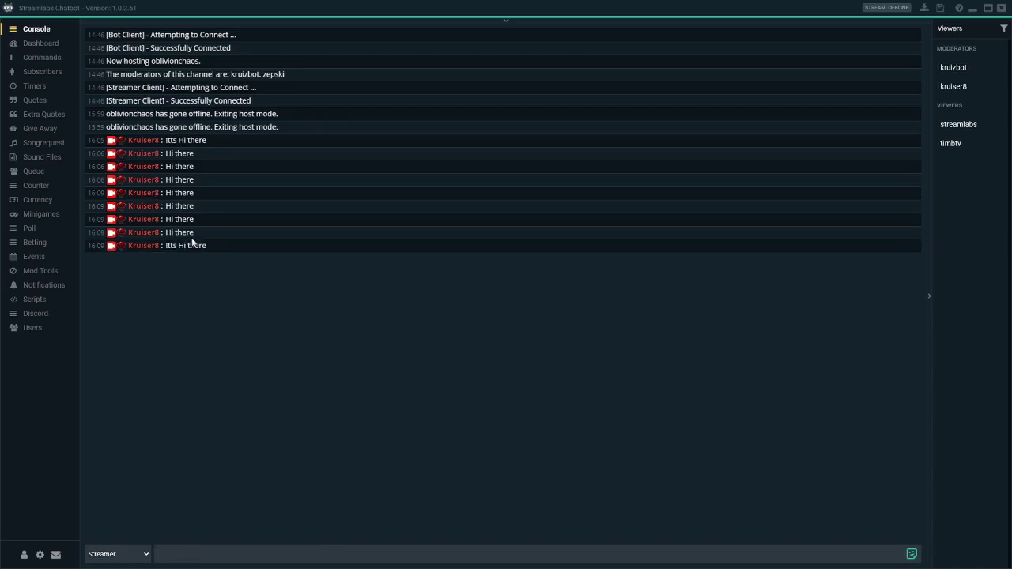
drag(165, 245, 177, 245)
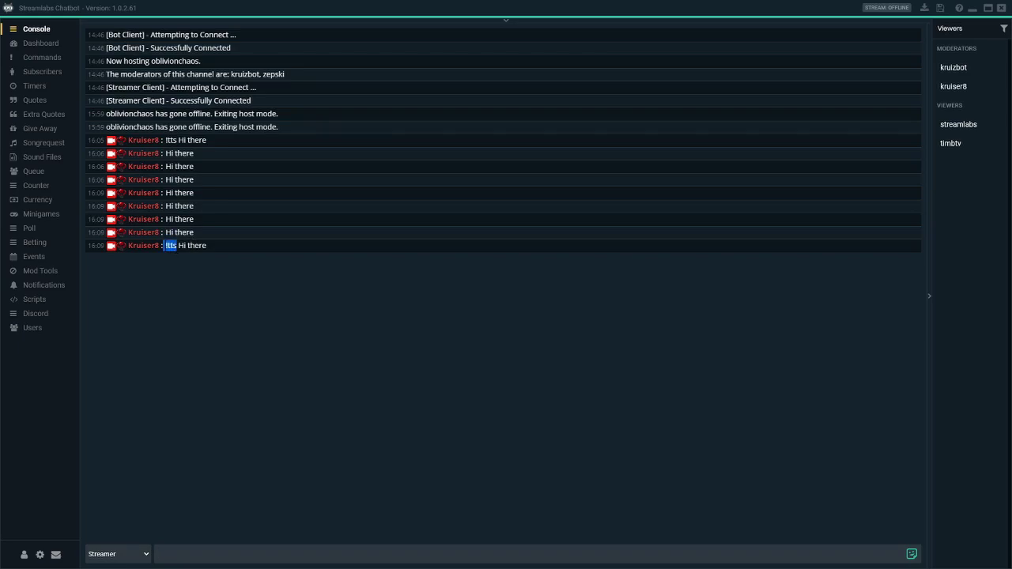
click(314, 552)
key(Up)
key(BackSpace)
key(BackSpace)
key(BackSpace)
key(BackSpace)
key(BackSpace)
key(BackSpace)
key(BackSpace)
key(BackSpace)
text(Hiiiiiiiiiiiiiiiiiiiiiiiiii THEREEEEEEEEEEEEEE)
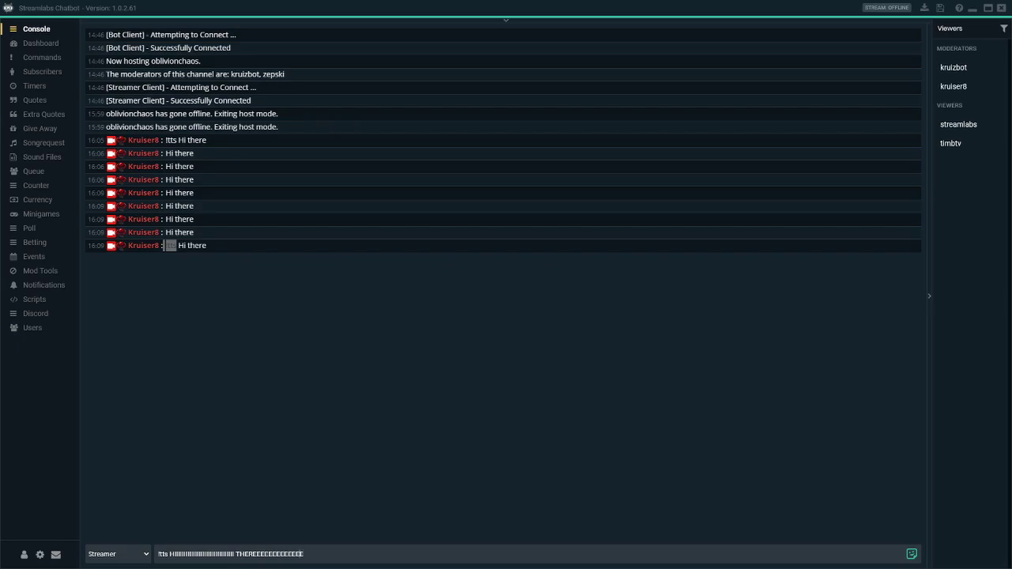
key(Return)
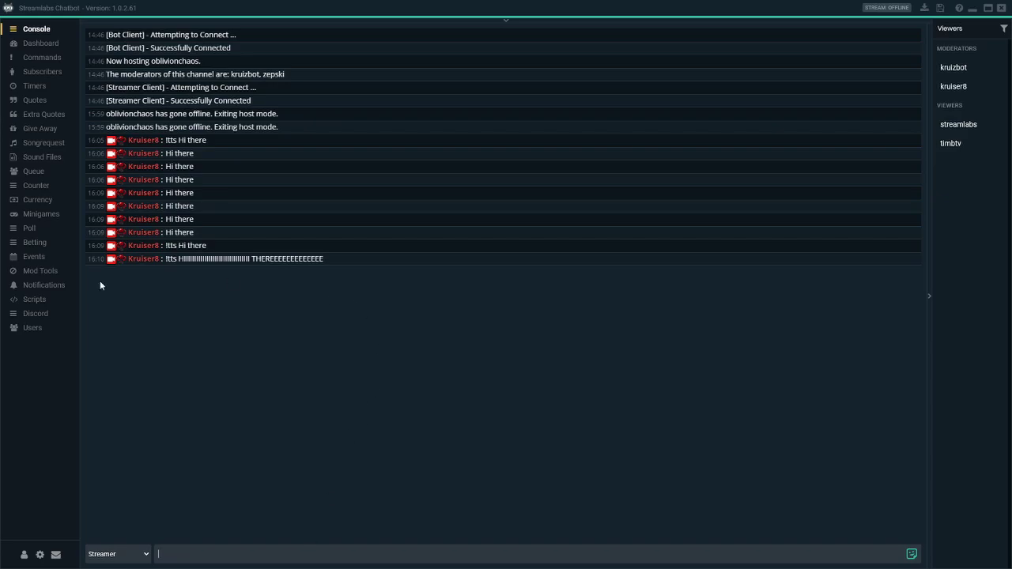
Set the TTS Alerts and Chat voice to Microsoft Zira Desktop
click(32, 299)
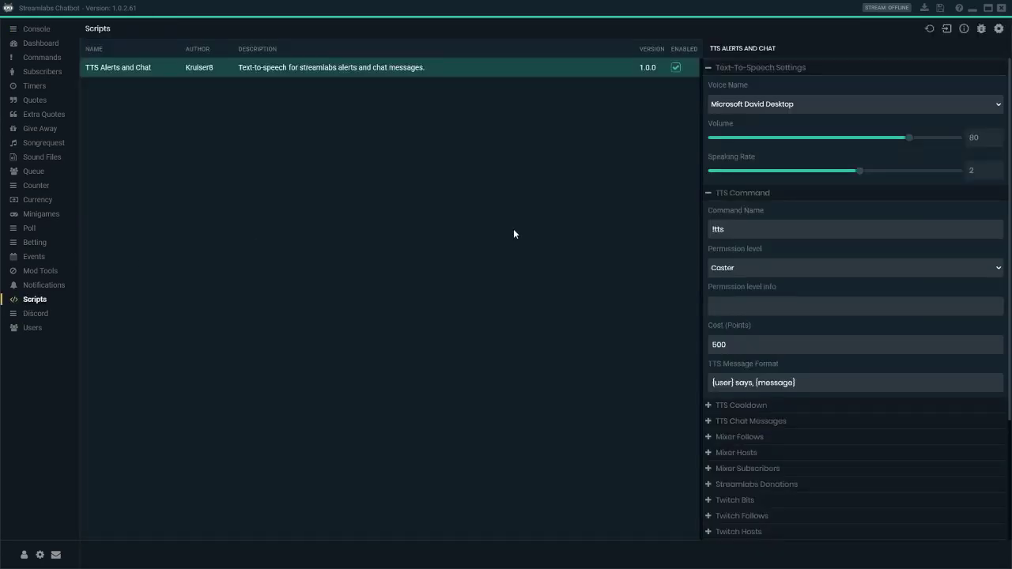
click(857, 103)
click(748, 146)
scroll(805, 518, down, 5)
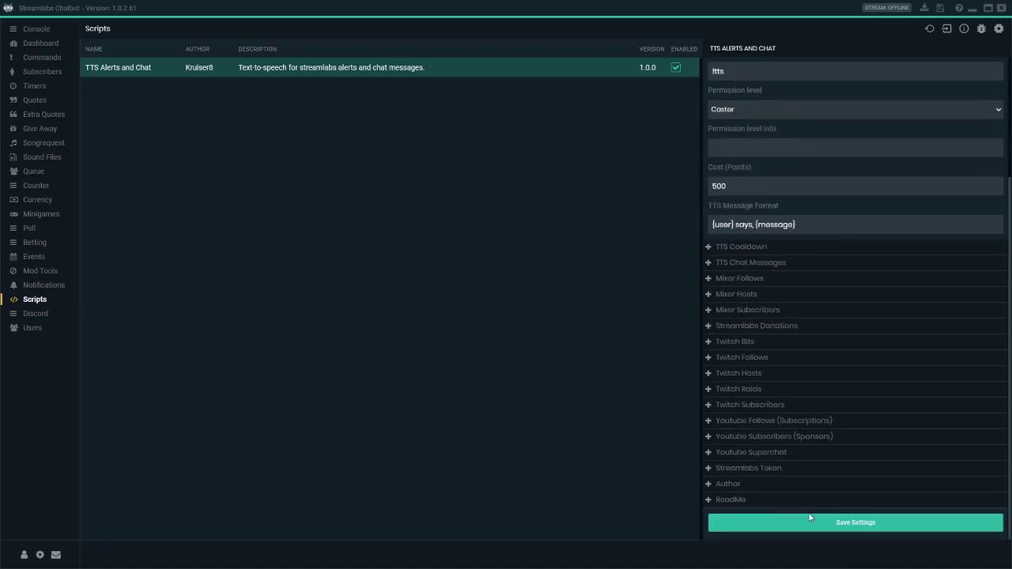
Paste and send the !tts test message in the console, then return to the script settings
click(46, 30)
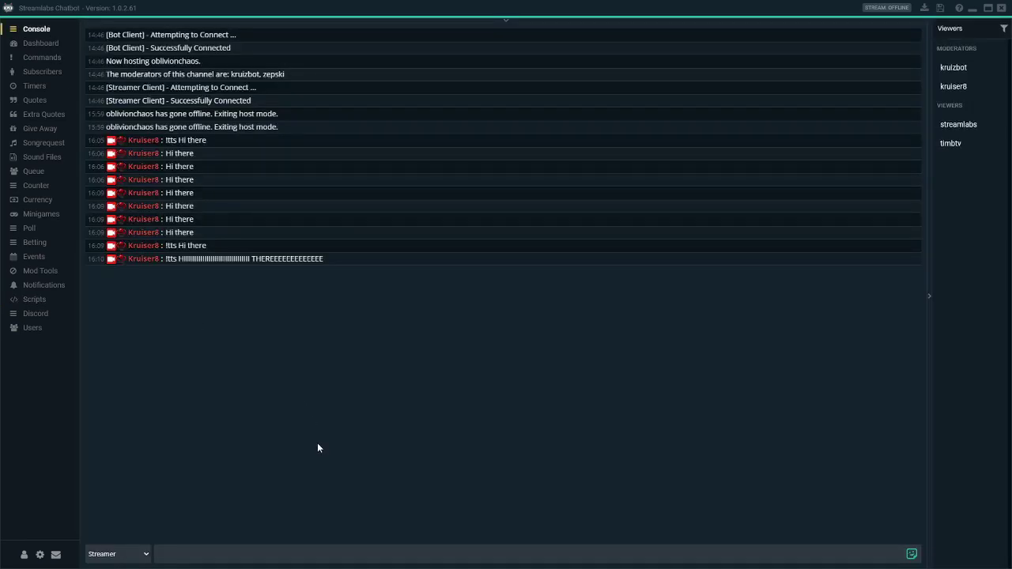
click(286, 558)
text(!Its HIIIIIIIIIIIIIIIIIIIIIIIIII THEREEEEEEEEEEEEEE)
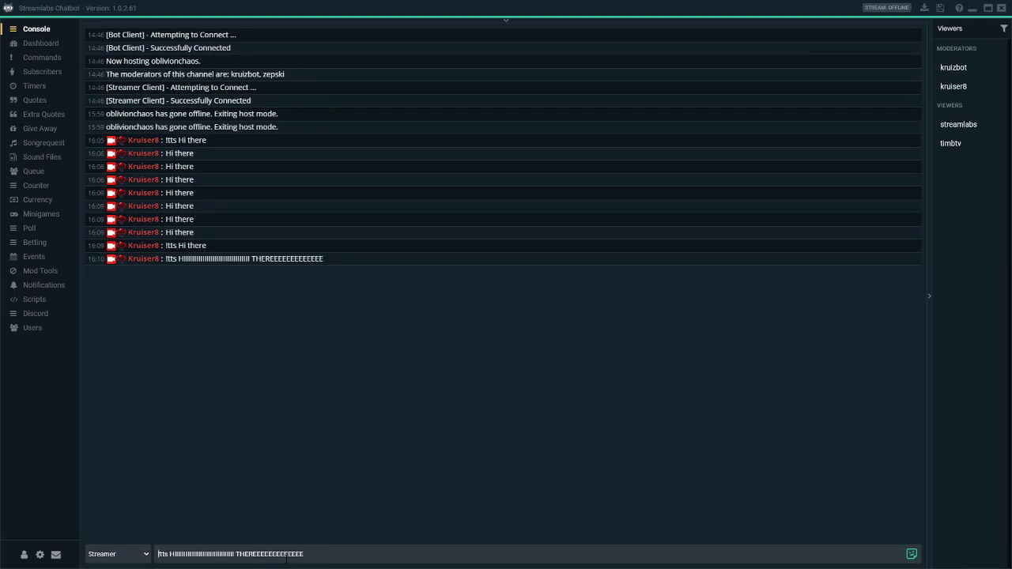
key(Return)
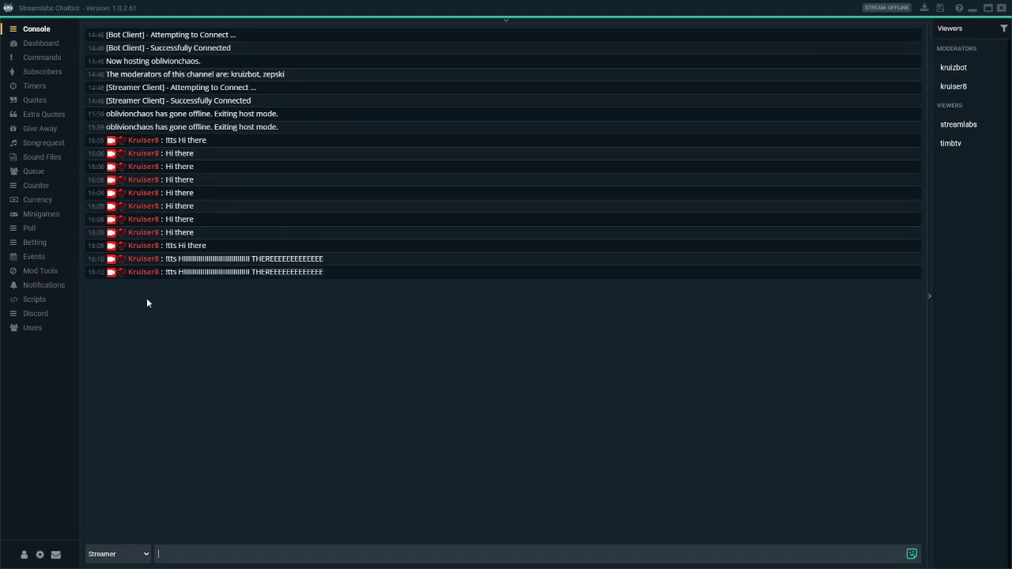
click(30, 304)
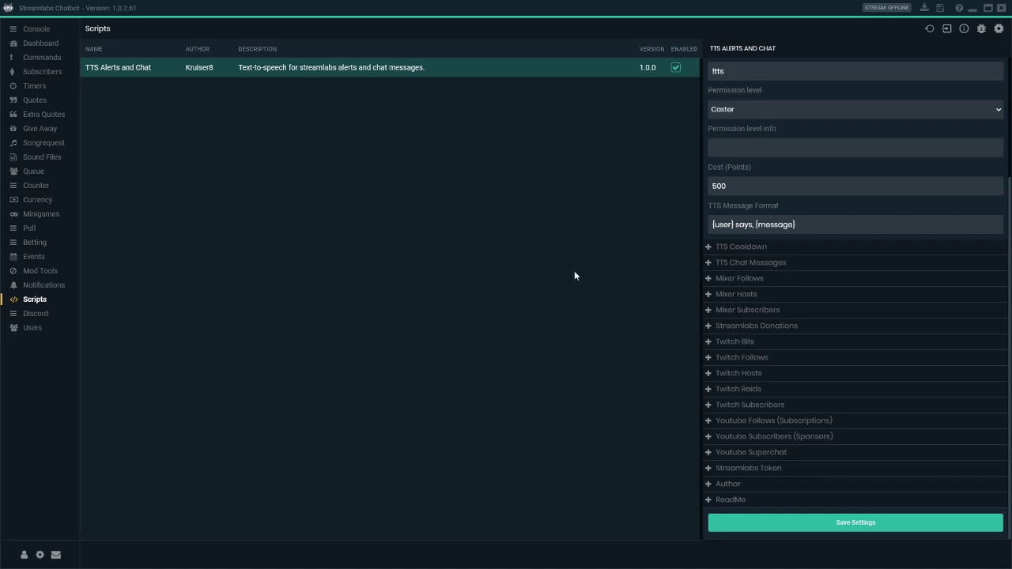
Delete 'has' so the Twitch Follows alert reads '{name} followed the channel.' and save
click(757, 357)
scroll(743, 350, down, 1)
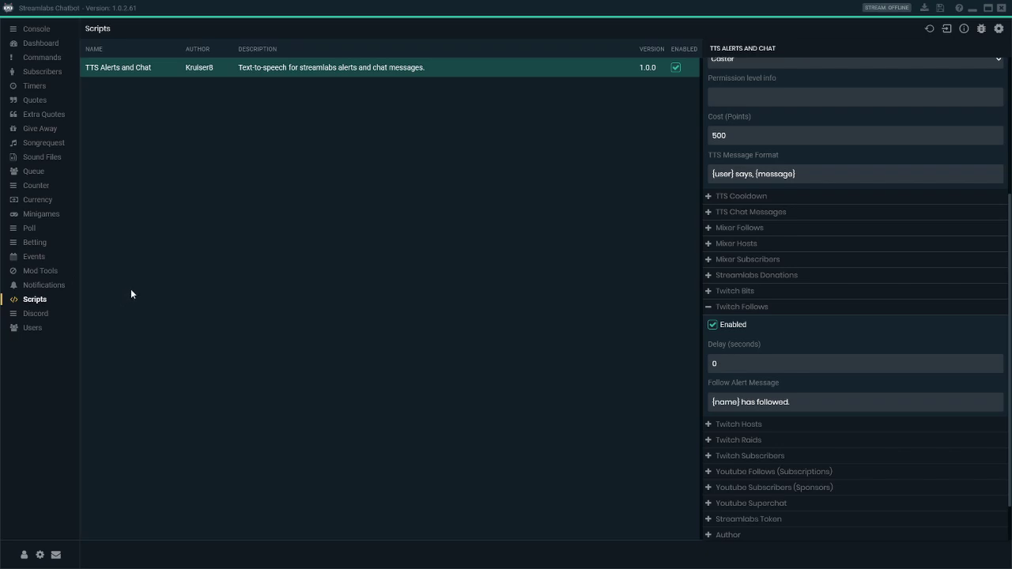
mouse_move(812, 399)
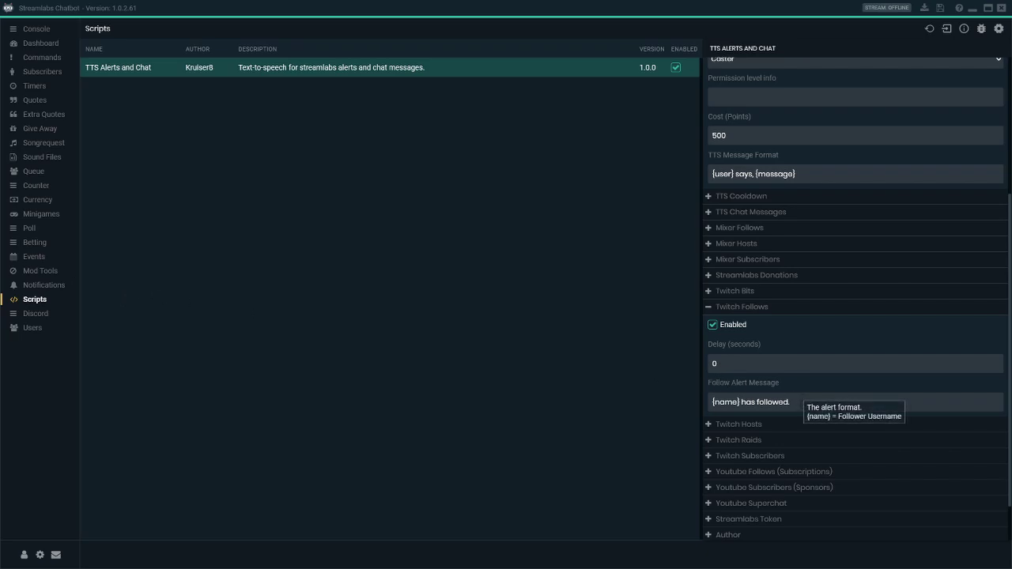
double_click(748, 402)
key(BackSpace)
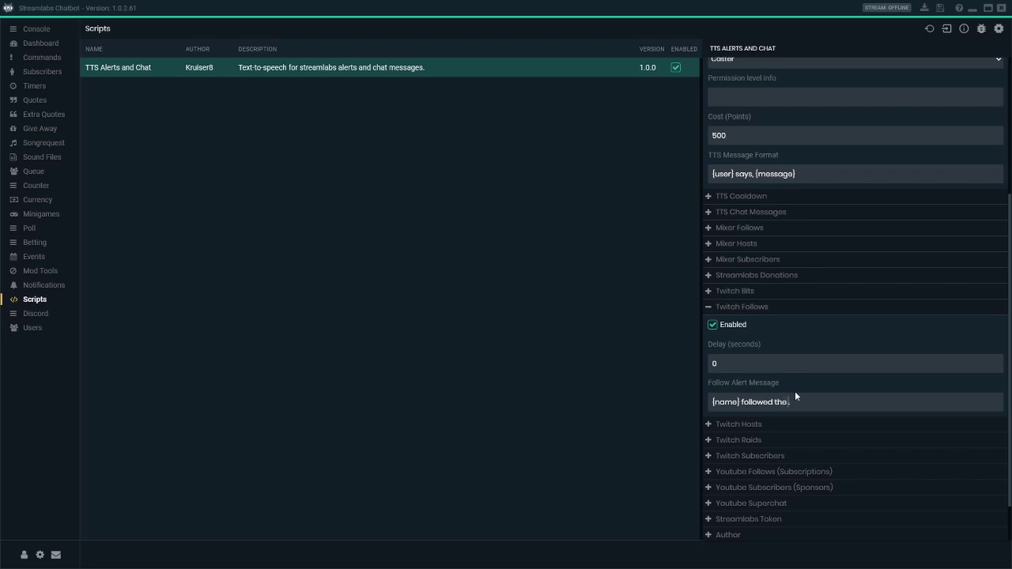
scroll(795, 387, down, 2)
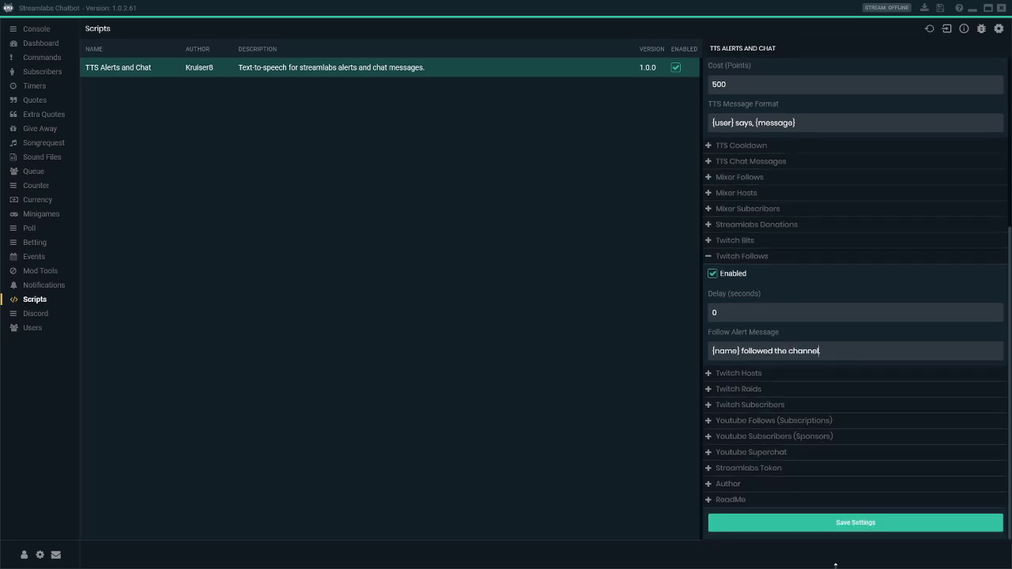
click(842, 526)
mouse_move(827, 349)
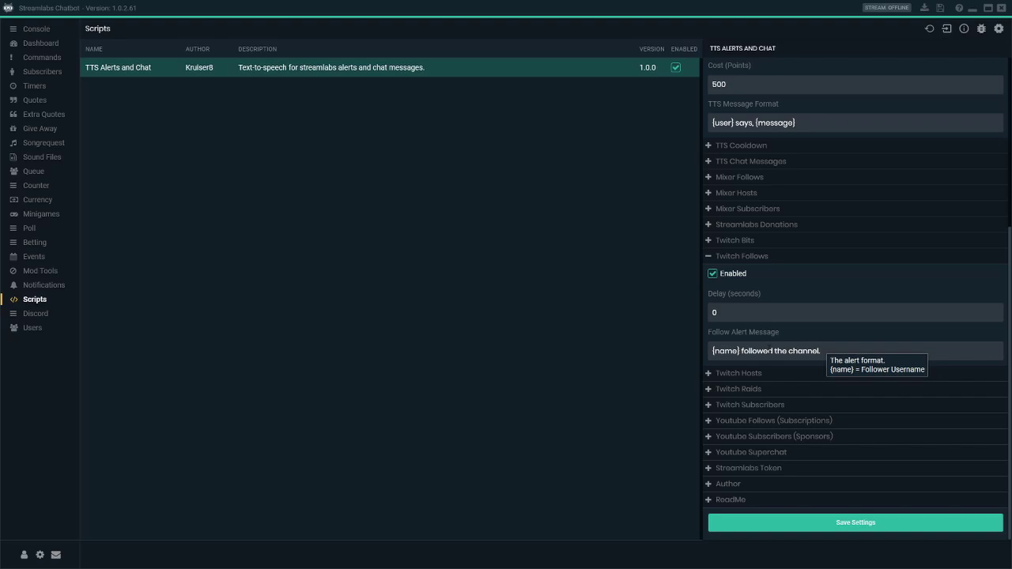
Uncheck Include Message under Twitch Subscribers alerts and save the script settings
click(743, 256)
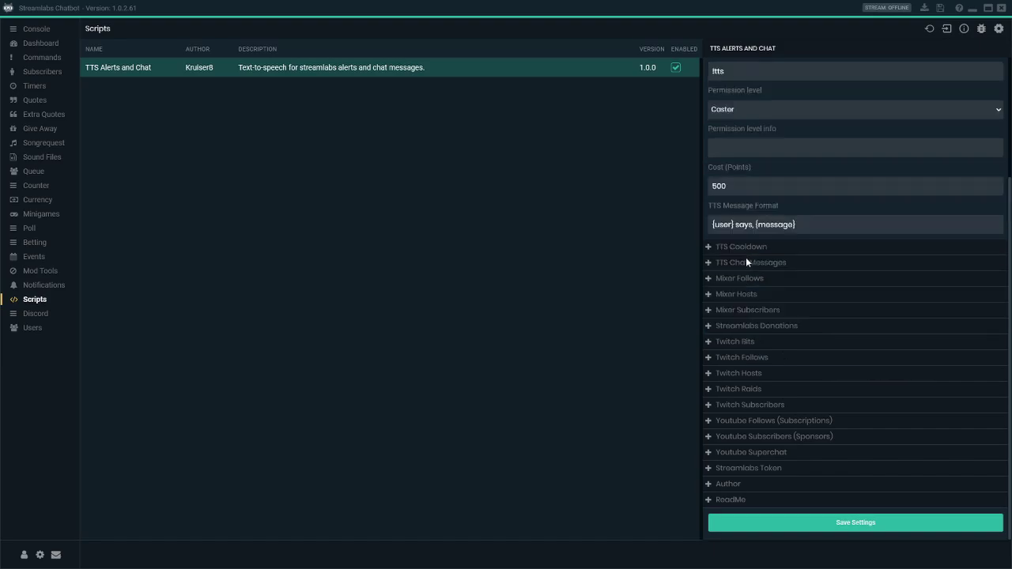
click(757, 405)
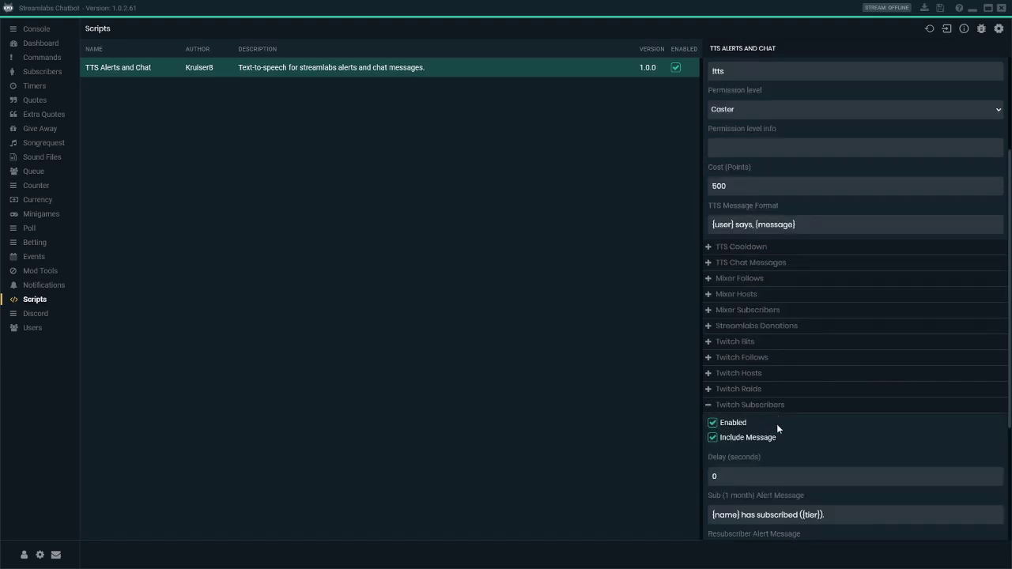
scroll(776, 424, down, 1)
mouse_move(779, 463)
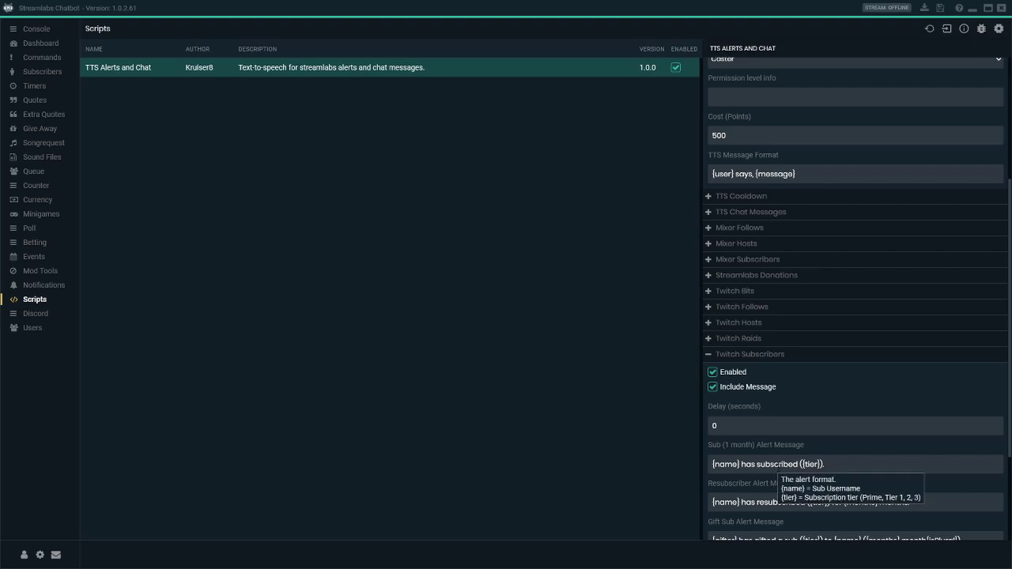
scroll(778, 463, down, 1)
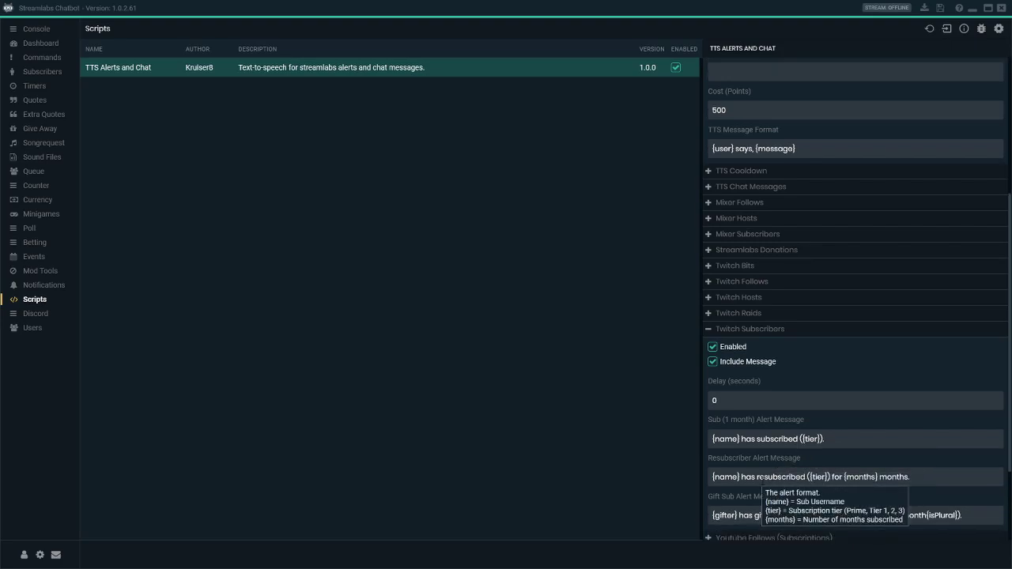
scroll(761, 473, down, 2)
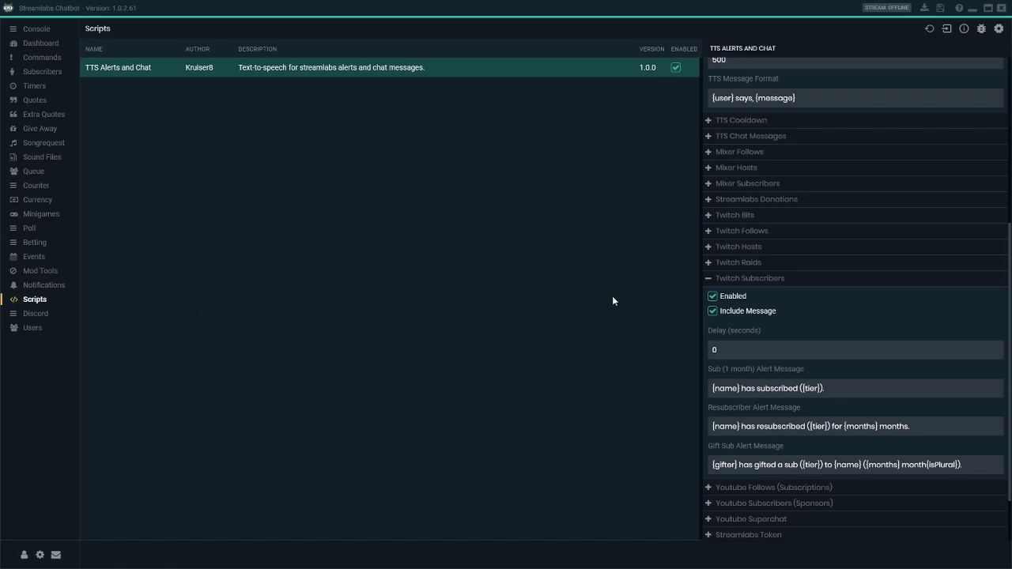
click(713, 311)
scroll(846, 299, down, 3)
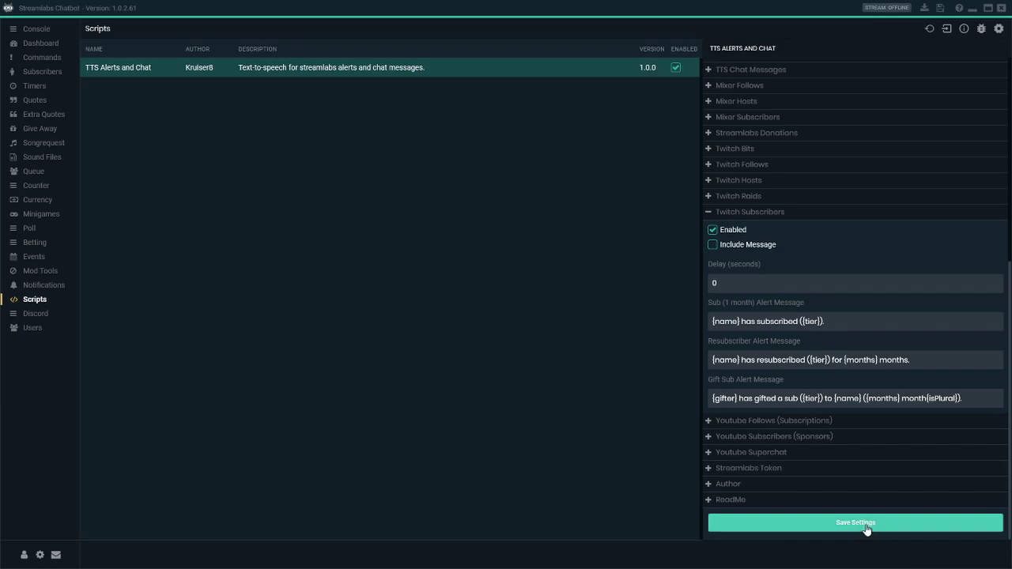
click(866, 528)
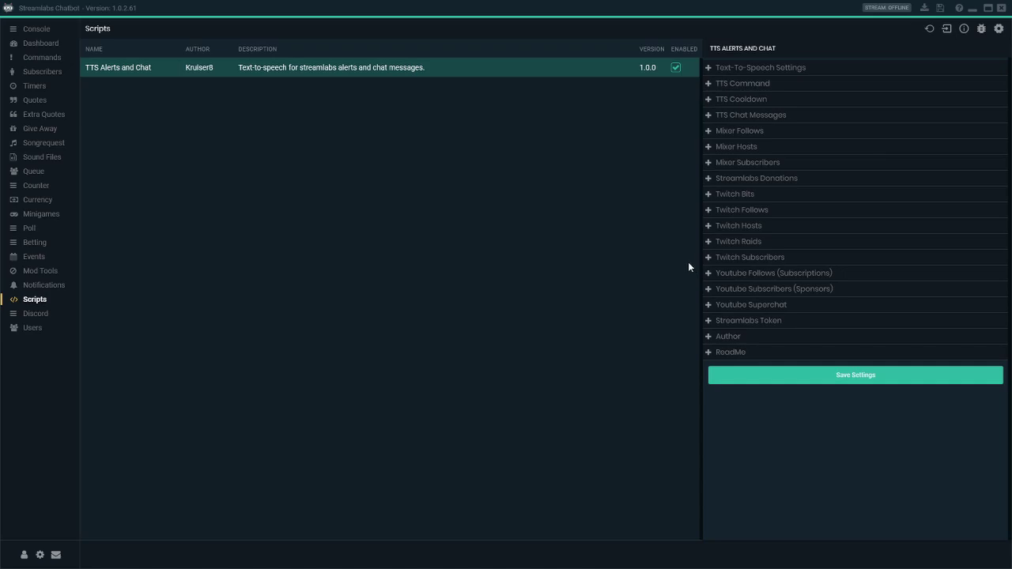
Check the Author links, open ReadMe, and focus the blank Streamlabs Socket Token field
click(723, 342)
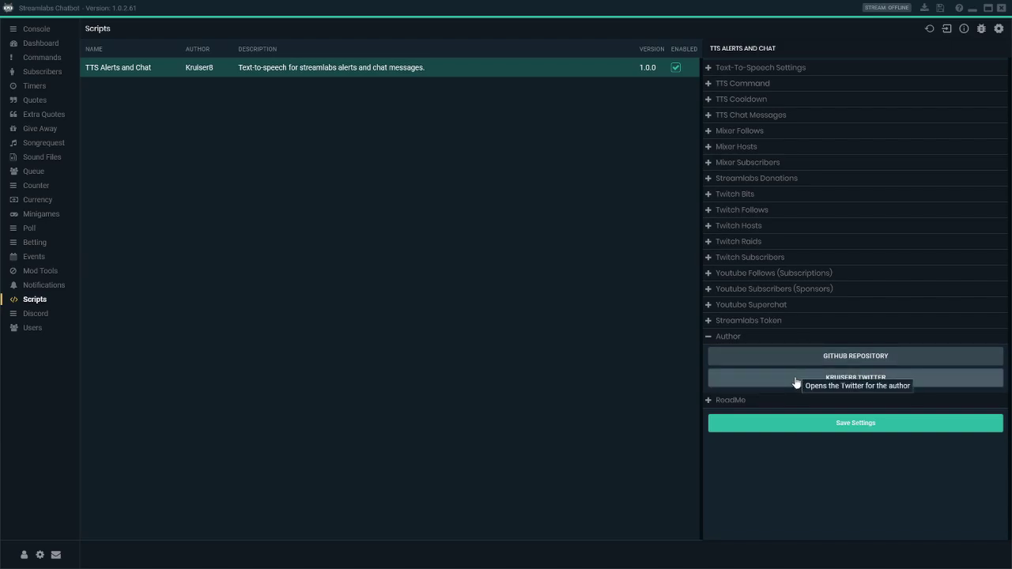
click(719, 342)
click(725, 352)
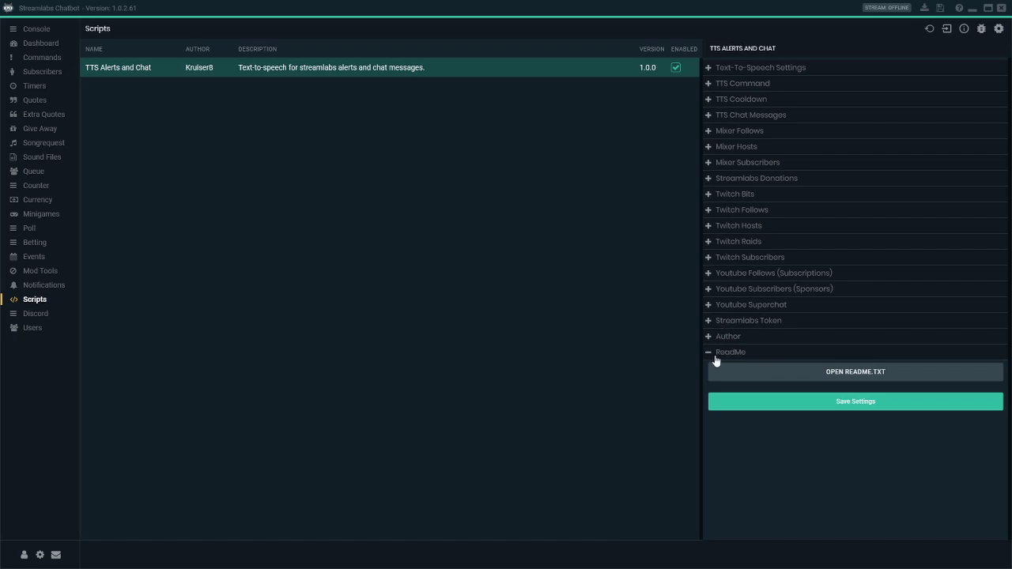
click(748, 320)
click(753, 355)
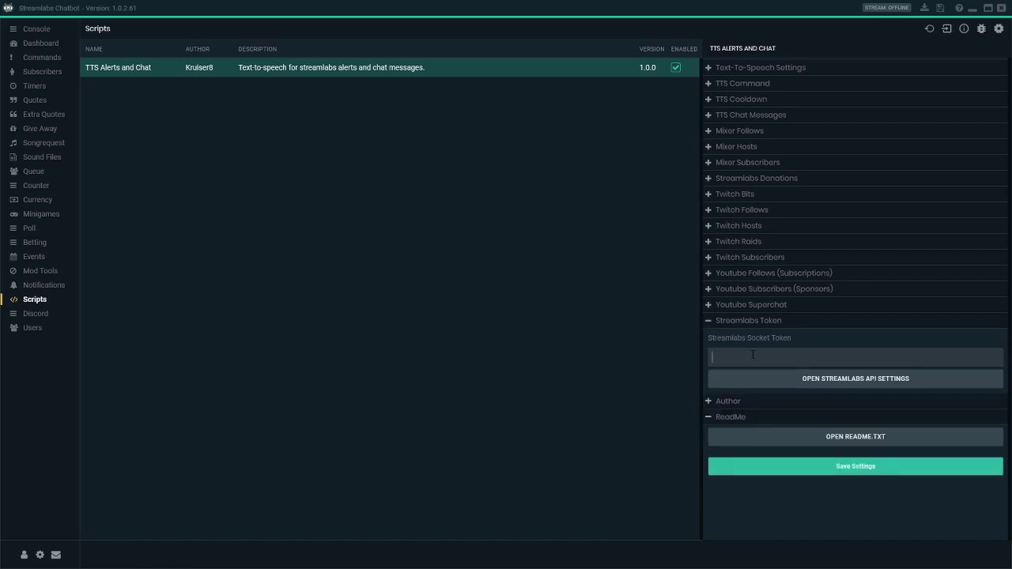